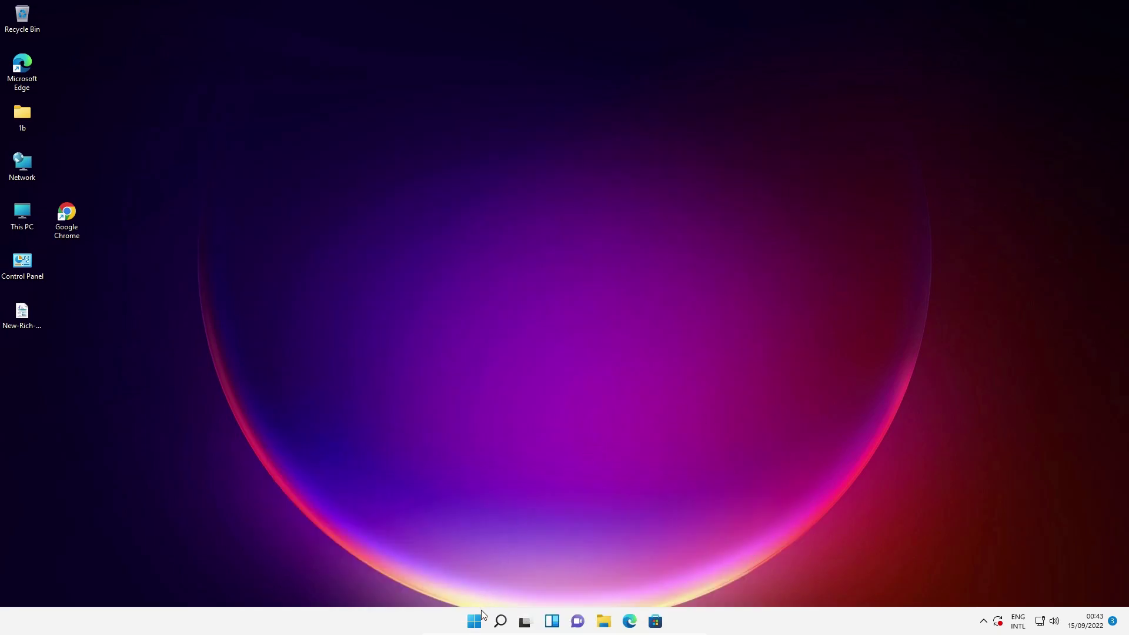
Find Control Panel by searching 'con' from Start, then go to Devices and Printers.
{"action": "left_click", "coordinate": [480, 617]}
{"action": "type", "text": "con"}
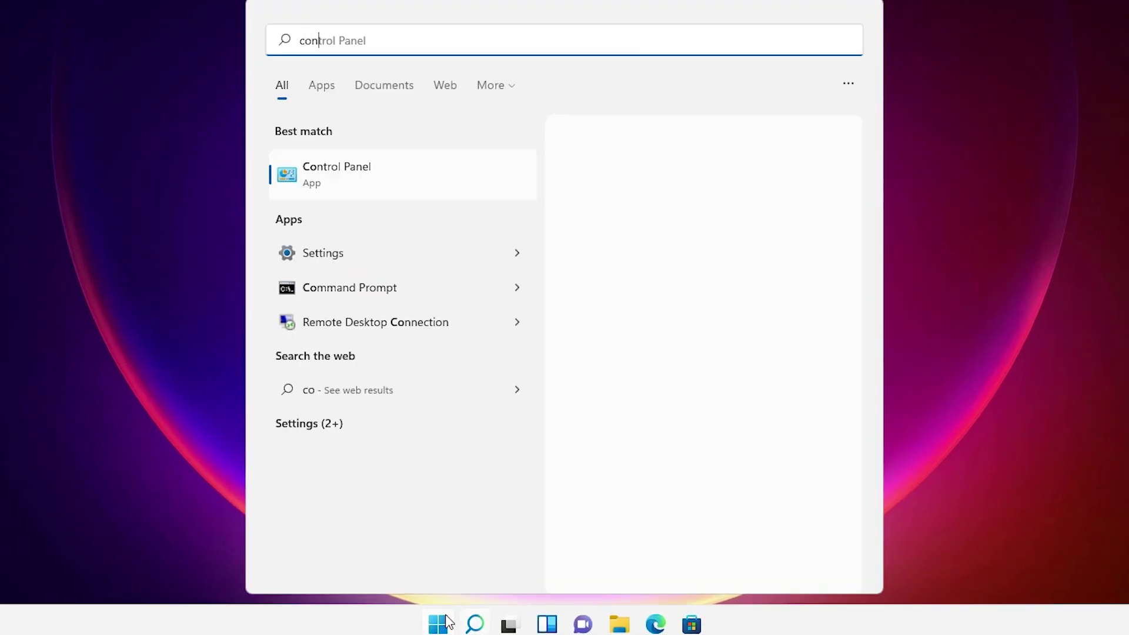
{"action": "left_click", "coordinate": [416, 182]}
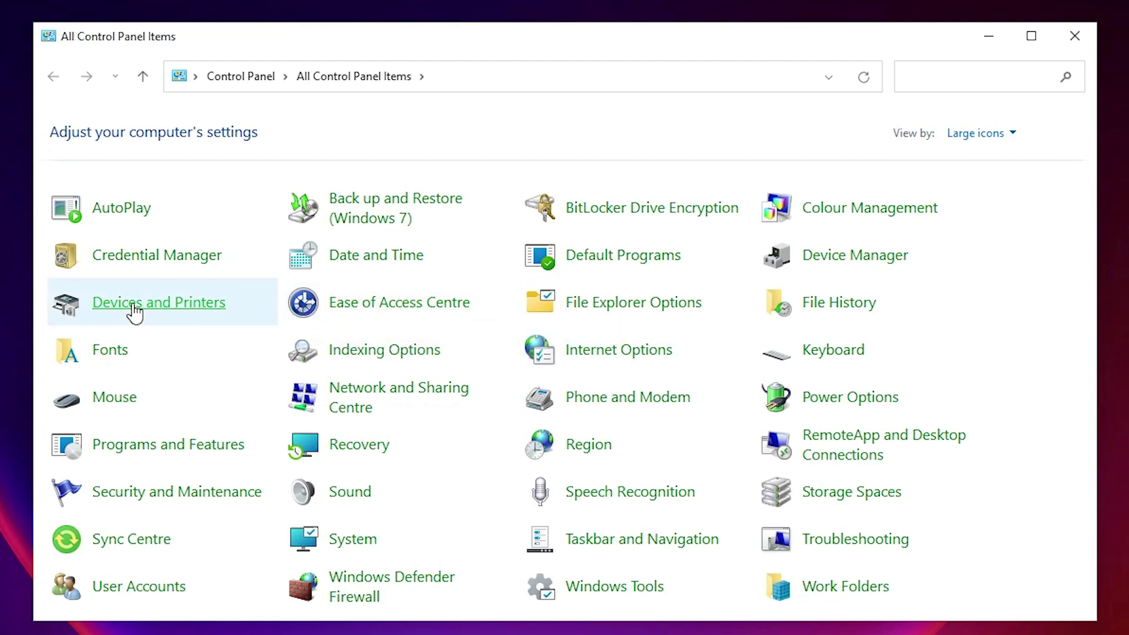
{"action": "left_click", "coordinate": [135, 313]}
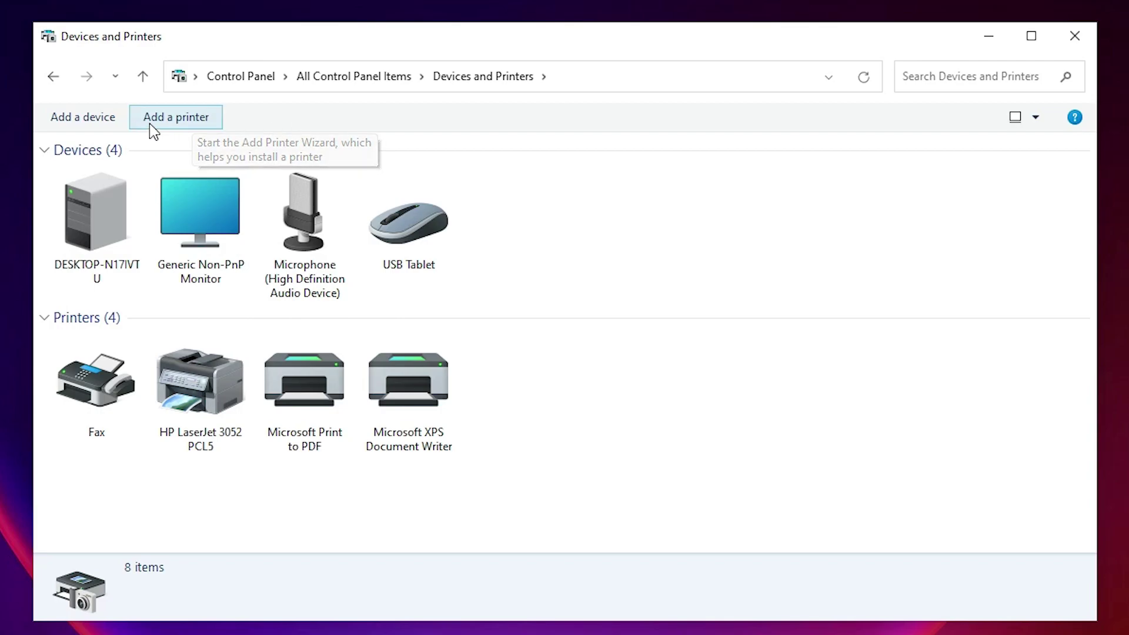
Launch Add a printer and choose a local or network printer with manual settings.
{"action": "left_click", "coordinate": [179, 119]}
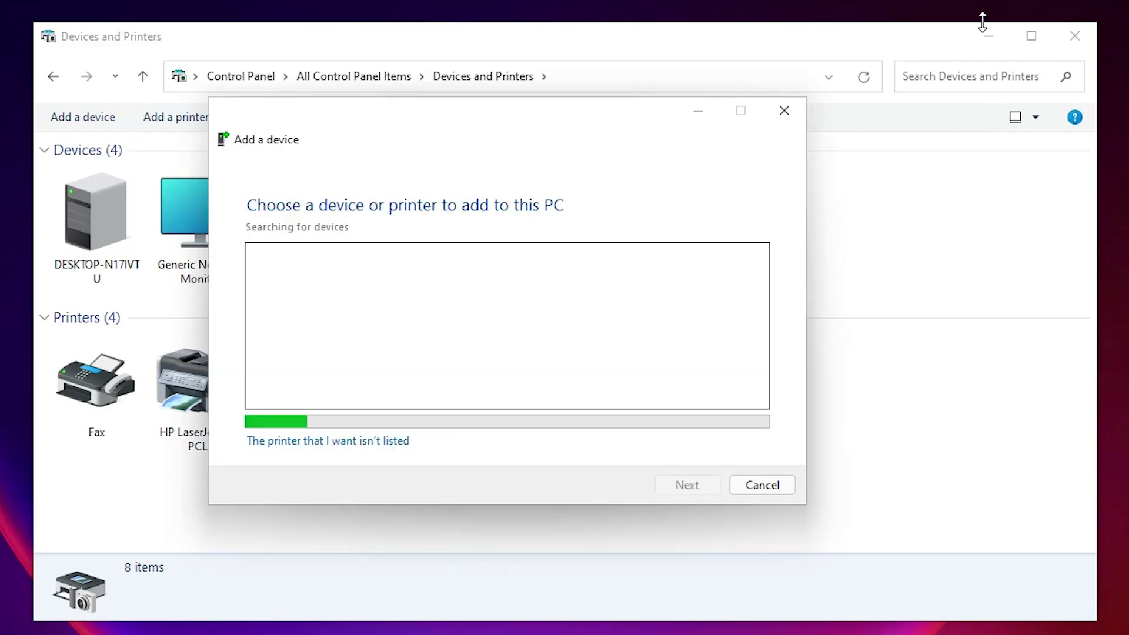
{"action": "left_click", "coordinate": [989, 36]}
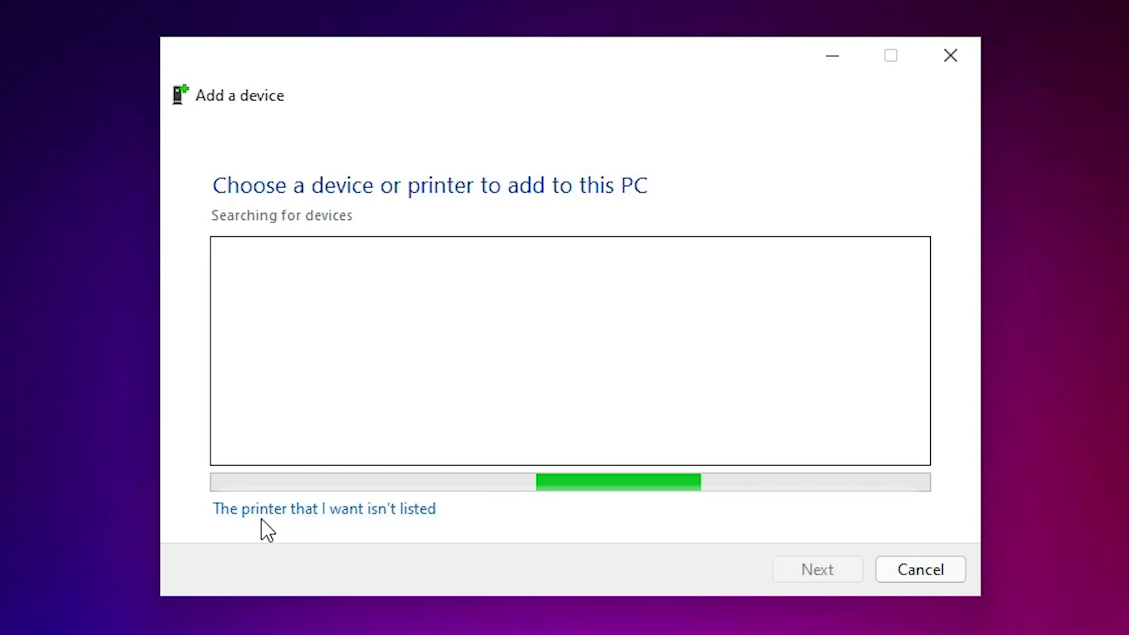
{"action": "left_click", "coordinate": [334, 516]}
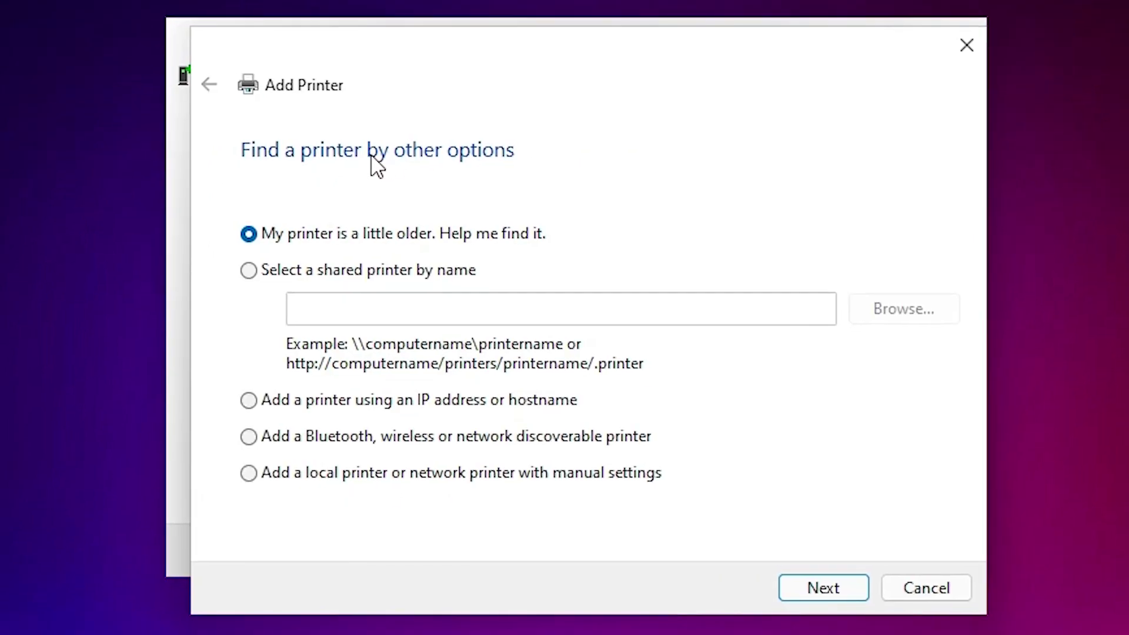
{"action": "left_click", "coordinate": [301, 480]}
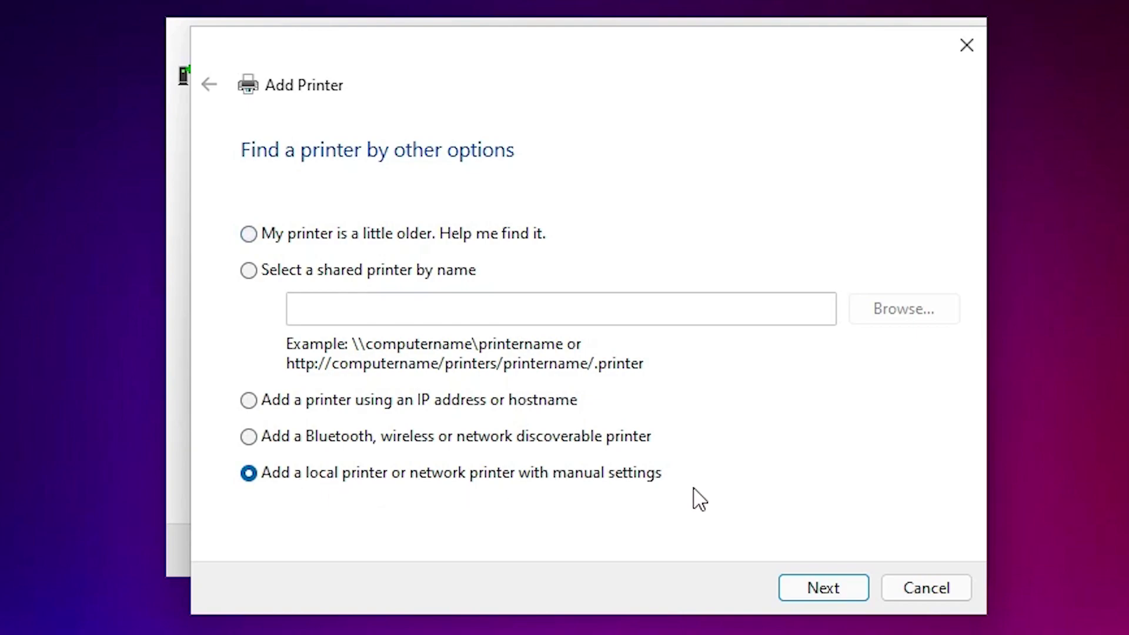
Use the existing USB001 (Local Port) as the printer port.
{"action": "left_click", "coordinate": [814, 590]}
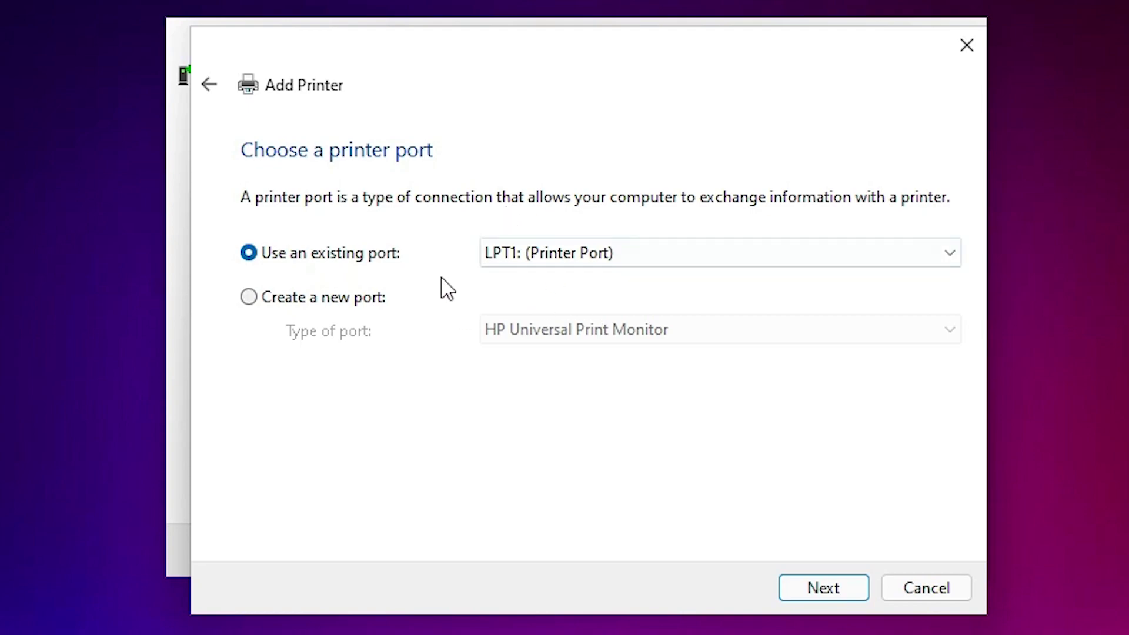
{"action": "left_click", "coordinate": [569, 260]}
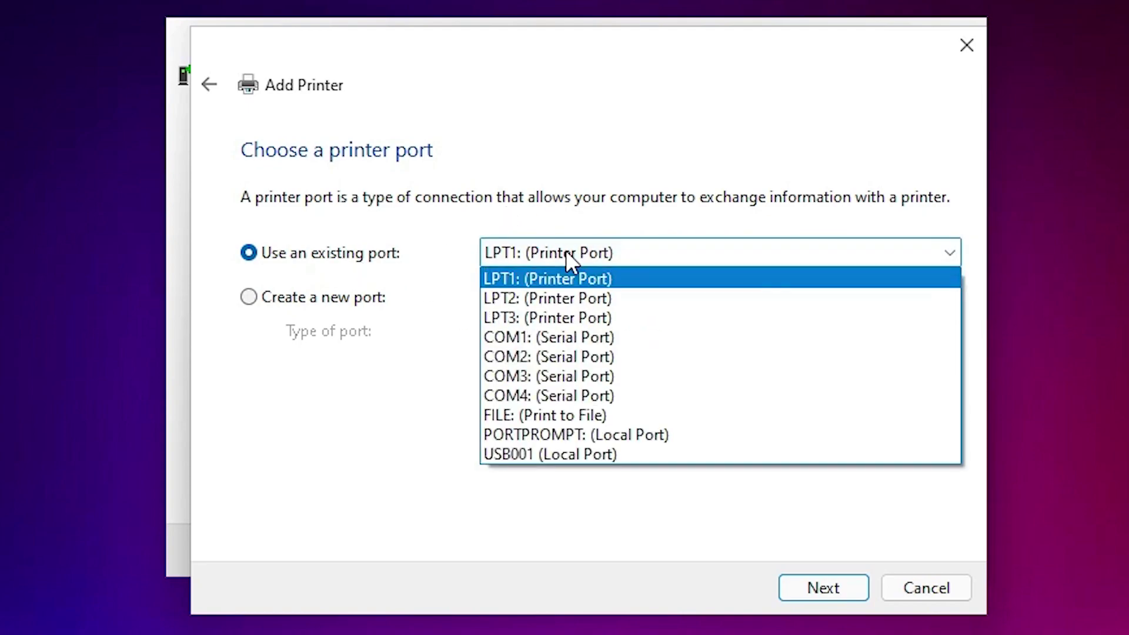
{"action": "left_click", "coordinate": [540, 455]}
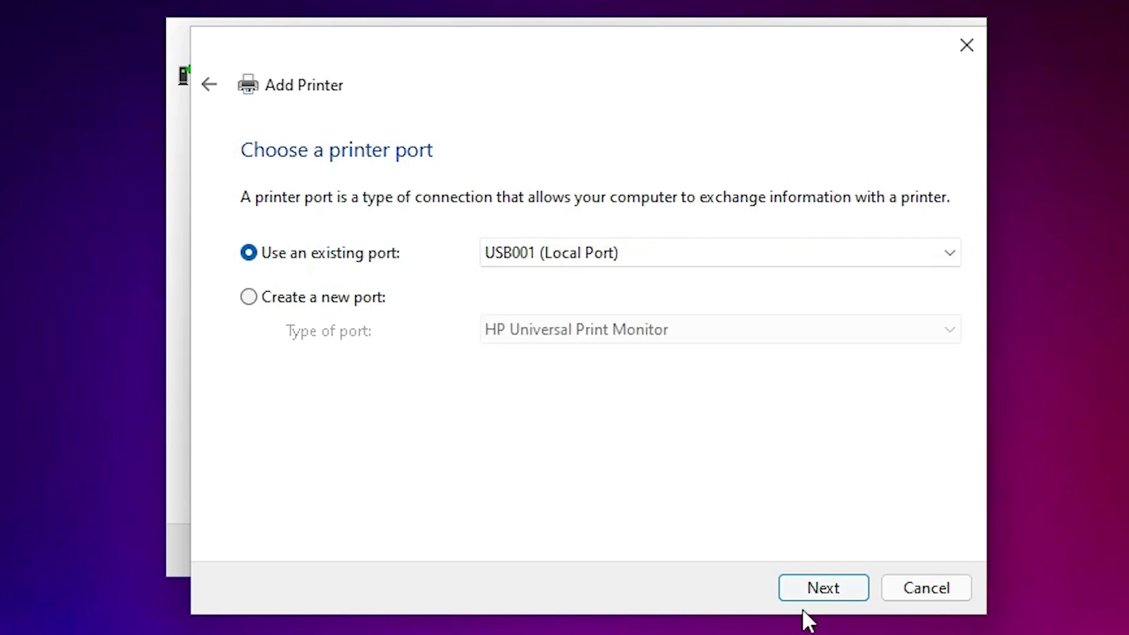
Choose hp as the manufacturer and refresh the printer model list via Windows Update.
{"action": "left_click", "coordinate": [821, 588]}
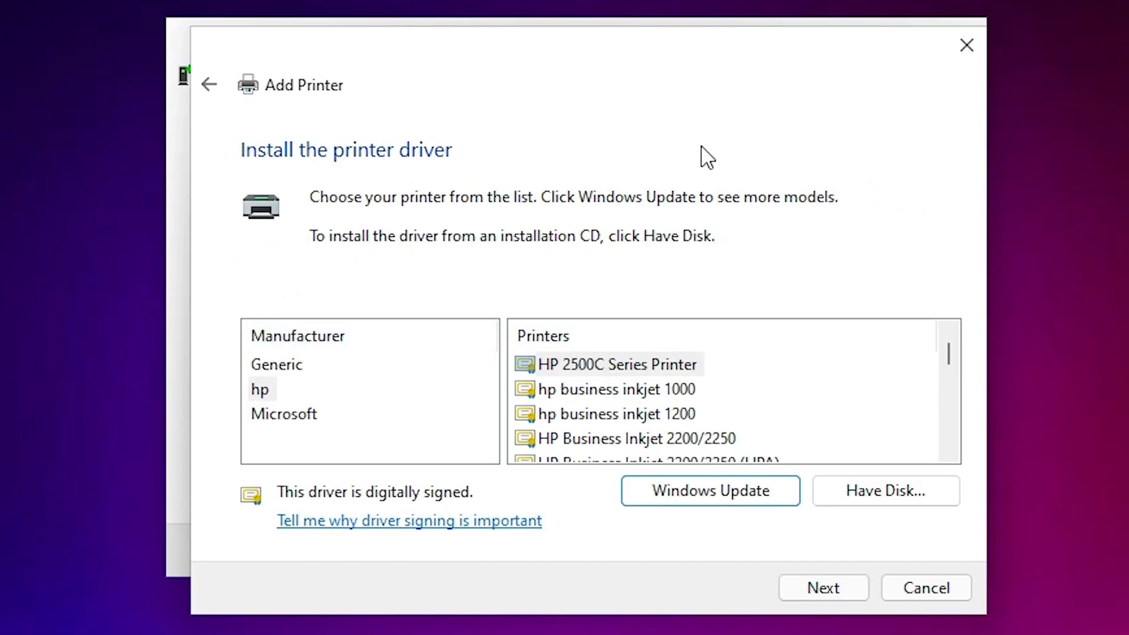
{"action": "left_click", "coordinate": [260, 389]}
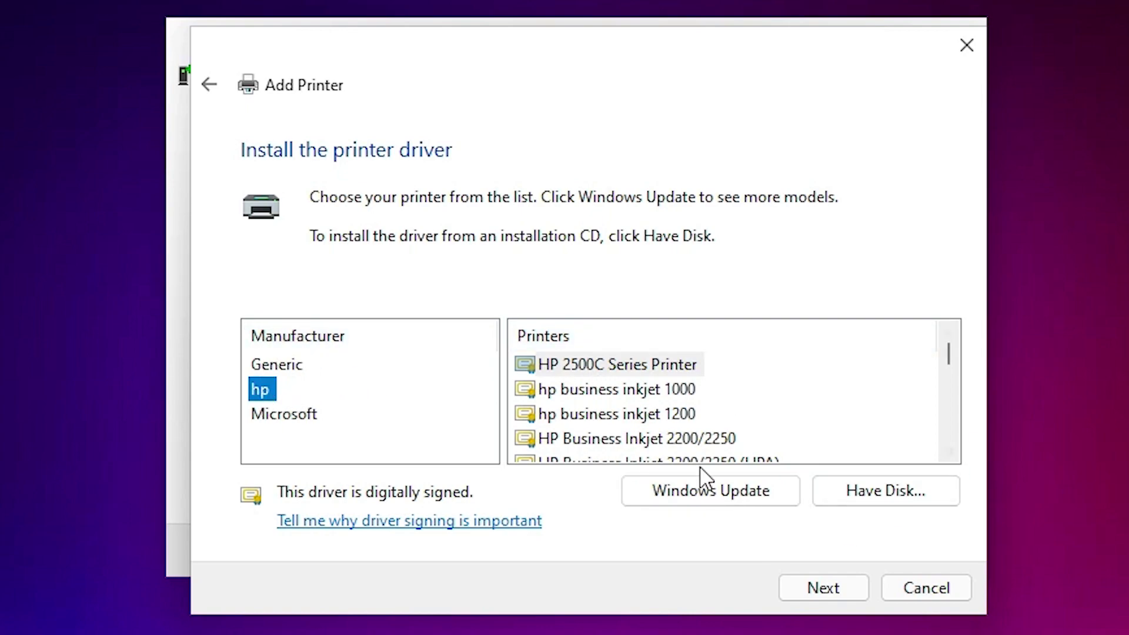
{"action": "scroll", "coordinate": [661, 435], "scroll_direction": "down", "scroll_amount": 1}
{"action": "scroll", "coordinate": [661, 435], "scroll_direction": "down", "scroll_amount": 12}
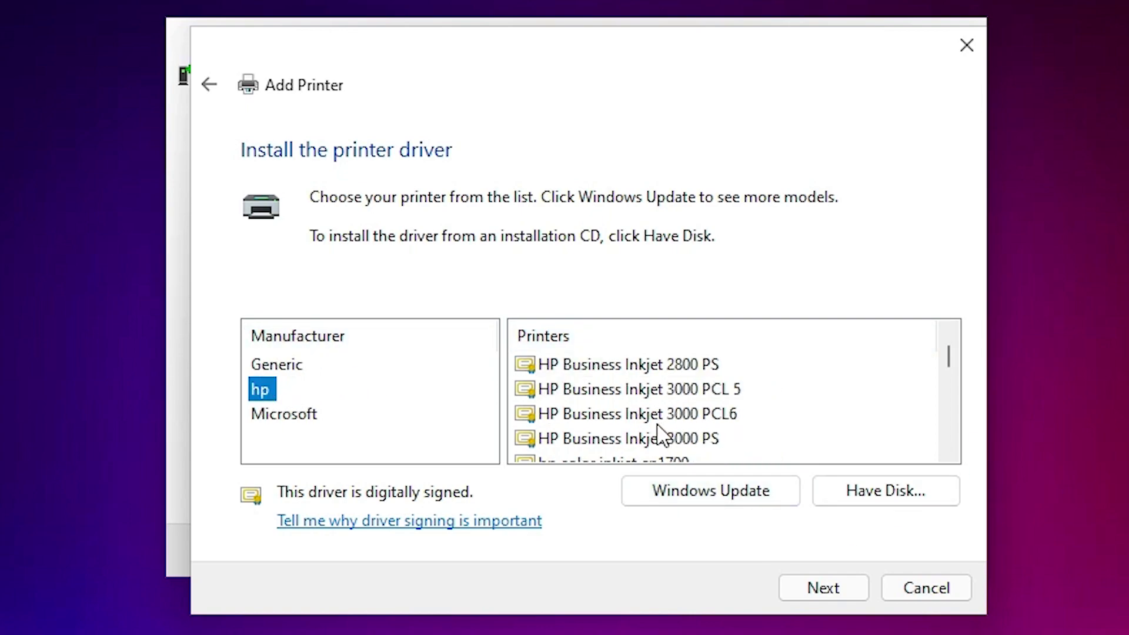
{"action": "scroll", "coordinate": [658, 434], "scroll_direction": "up", "scroll_amount": 12}
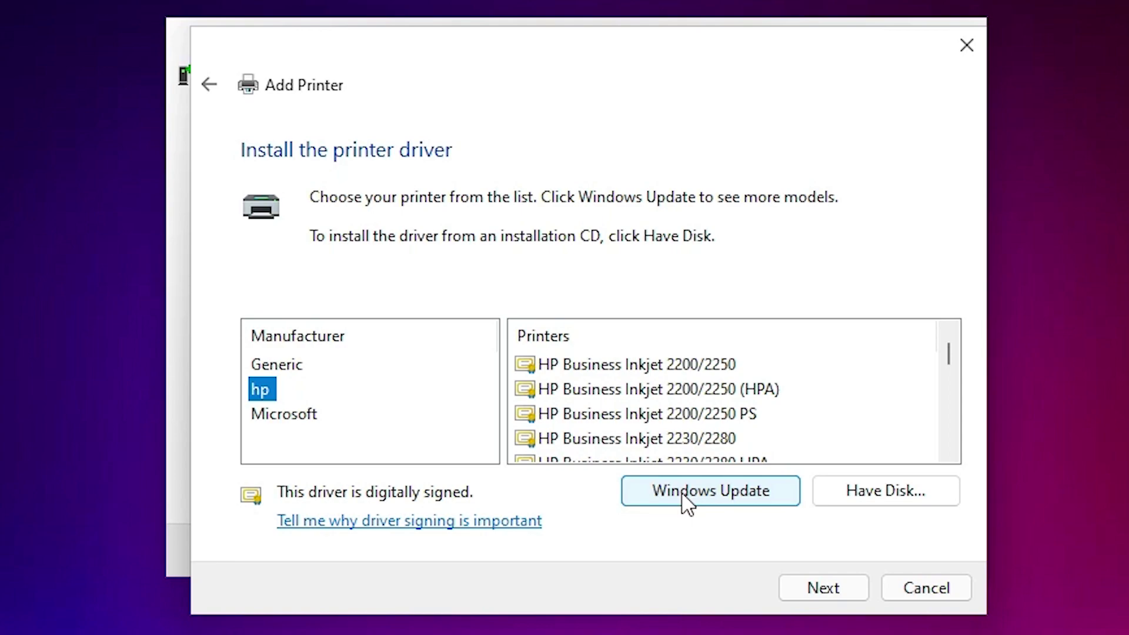
{"action": "left_click", "coordinate": [685, 501]}
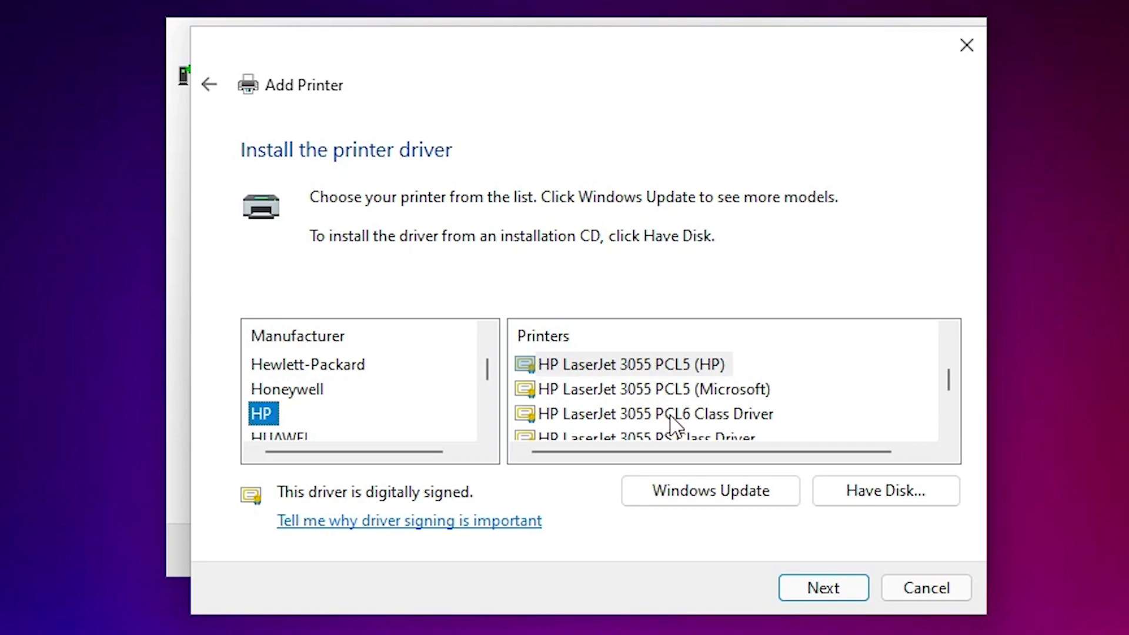
Compare the HP LaserJet 3055 drivers and settle on HP LaserJet 3055 PCL5 (HP).
{"action": "left_click", "coordinate": [608, 370]}
{"action": "left_click", "coordinate": [629, 394]}
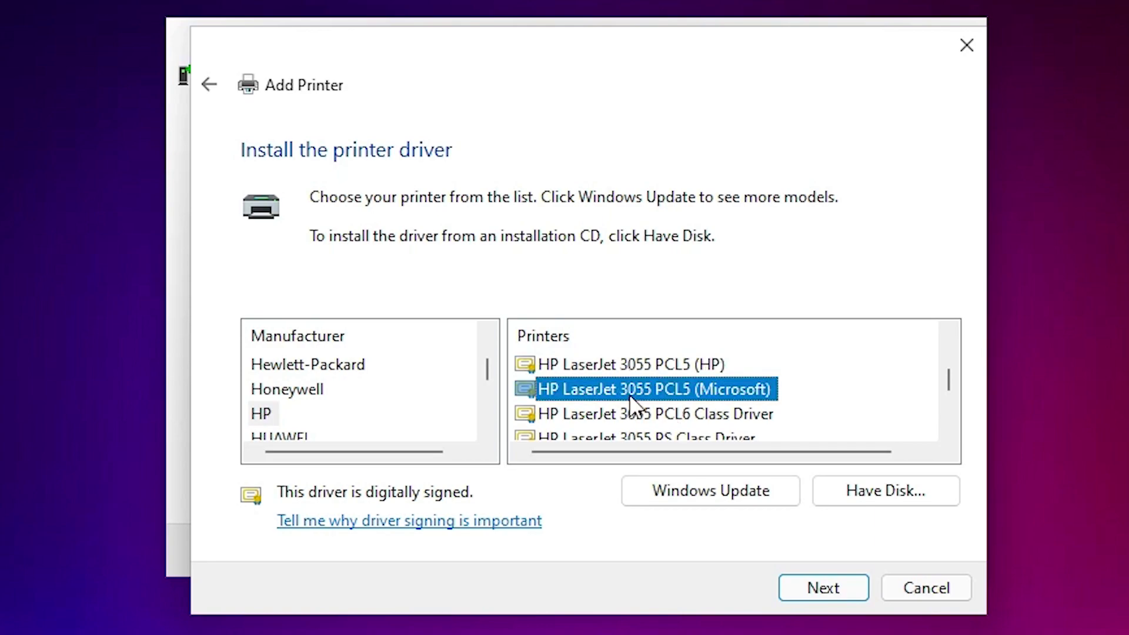
{"action": "left_click", "coordinate": [650, 416]}
{"action": "left_click", "coordinate": [679, 435]}
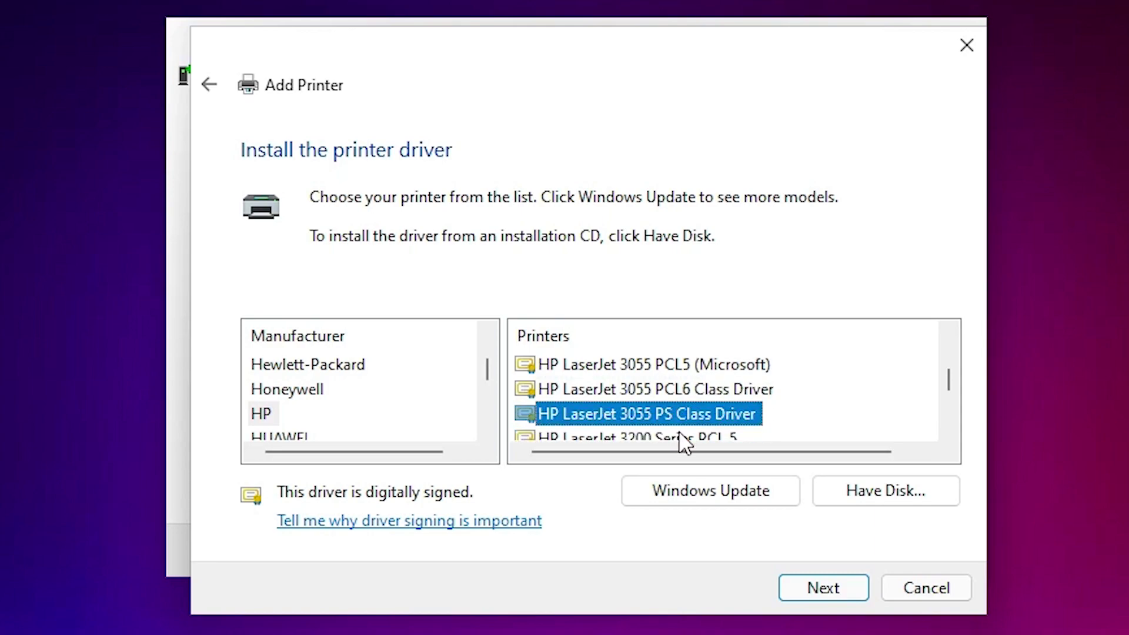
{"action": "left_click", "coordinate": [948, 334]}
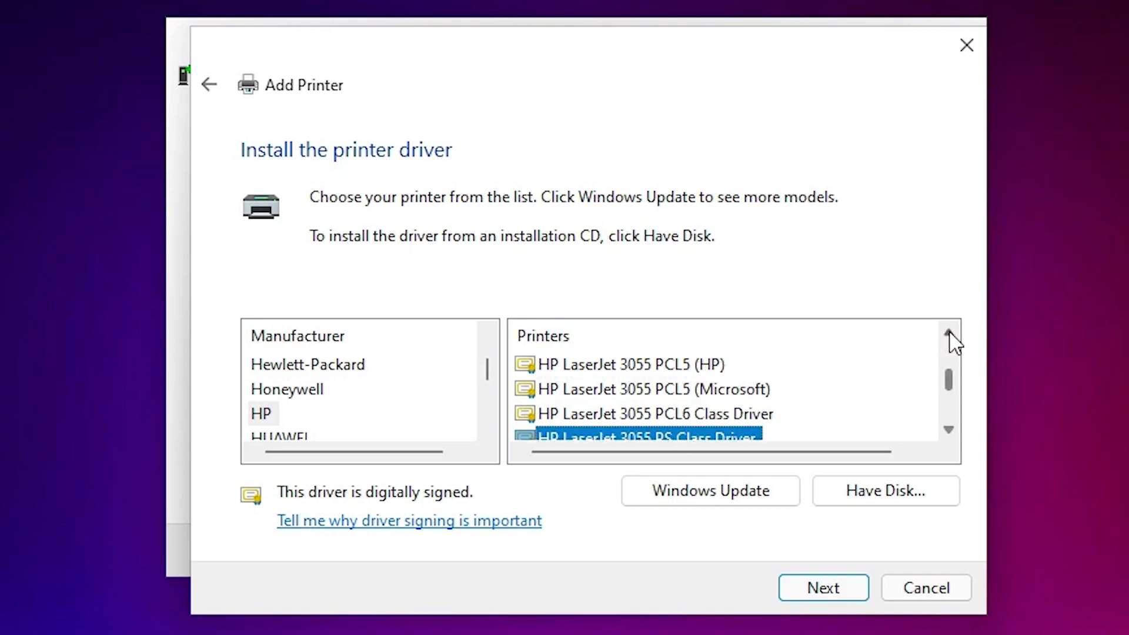
{"action": "left_click", "coordinate": [949, 334]}
{"action": "left_click", "coordinate": [667, 400]}
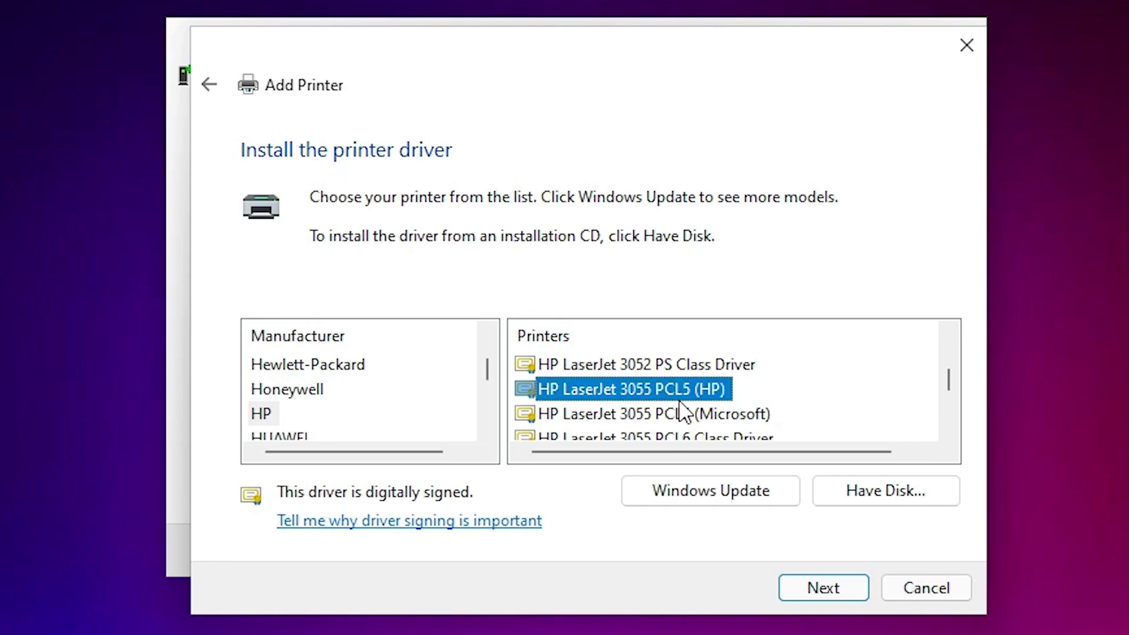
{"action": "left_click", "coordinate": [728, 418]}
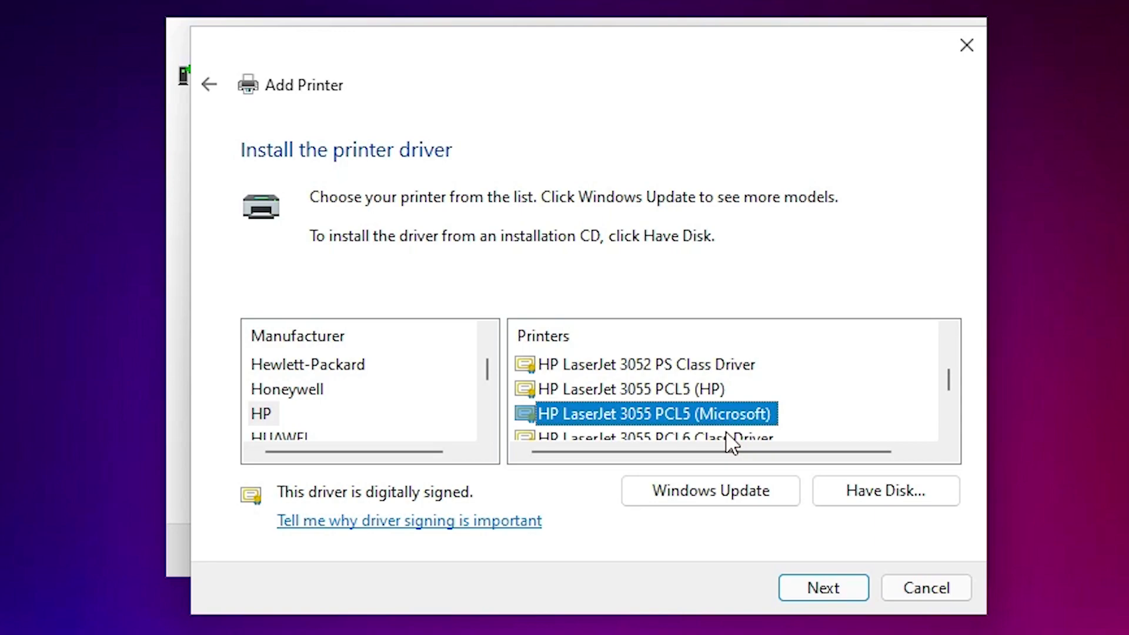
{"action": "left_click", "coordinate": [666, 391]}
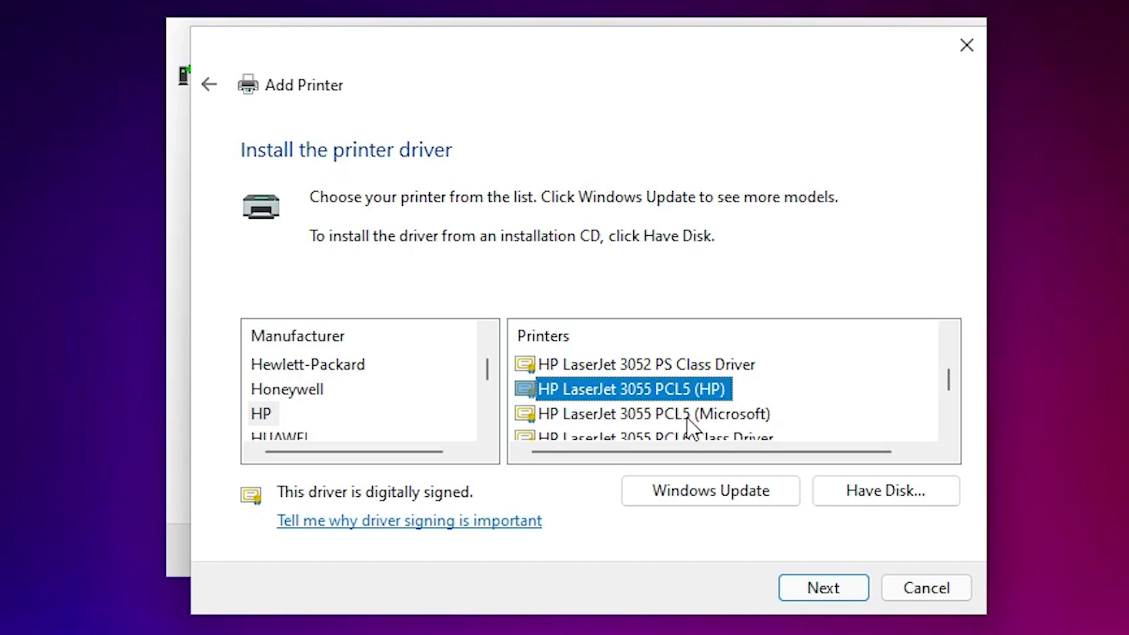
{"action": "left_click", "coordinate": [812, 588]}
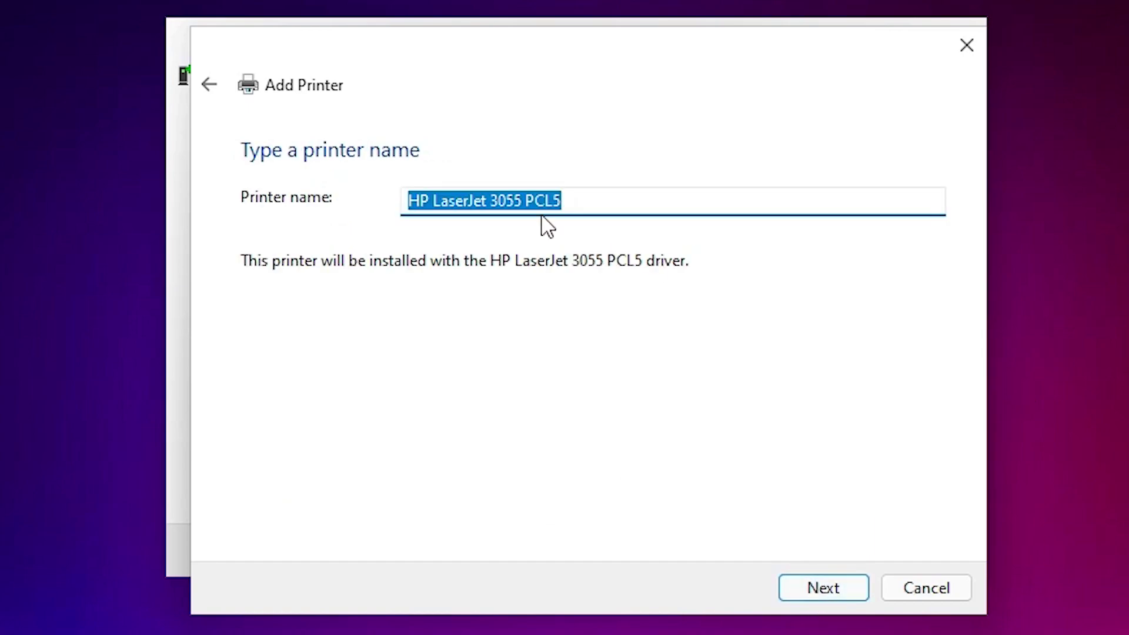
Keep the default name HP LaserJet 3055 PCL5, approve administrator permission, and finish the installation.
{"action": "left_click", "coordinate": [828, 588]}
{"action": "left_click", "coordinate": [428, 520]}
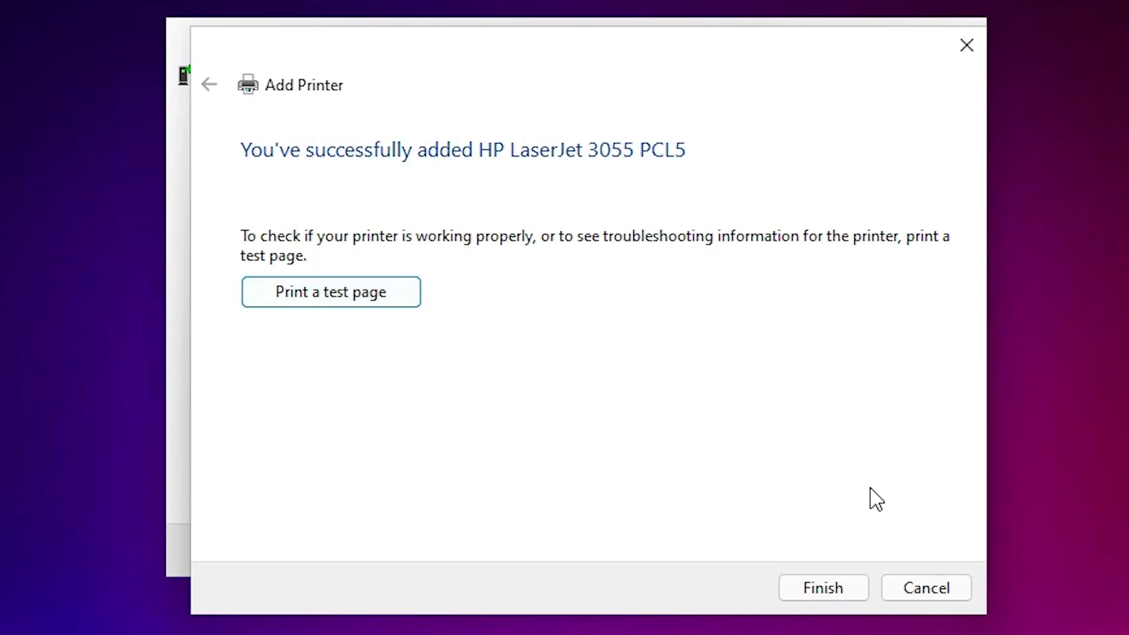
{"action": "left_click", "coordinate": [845, 592]}
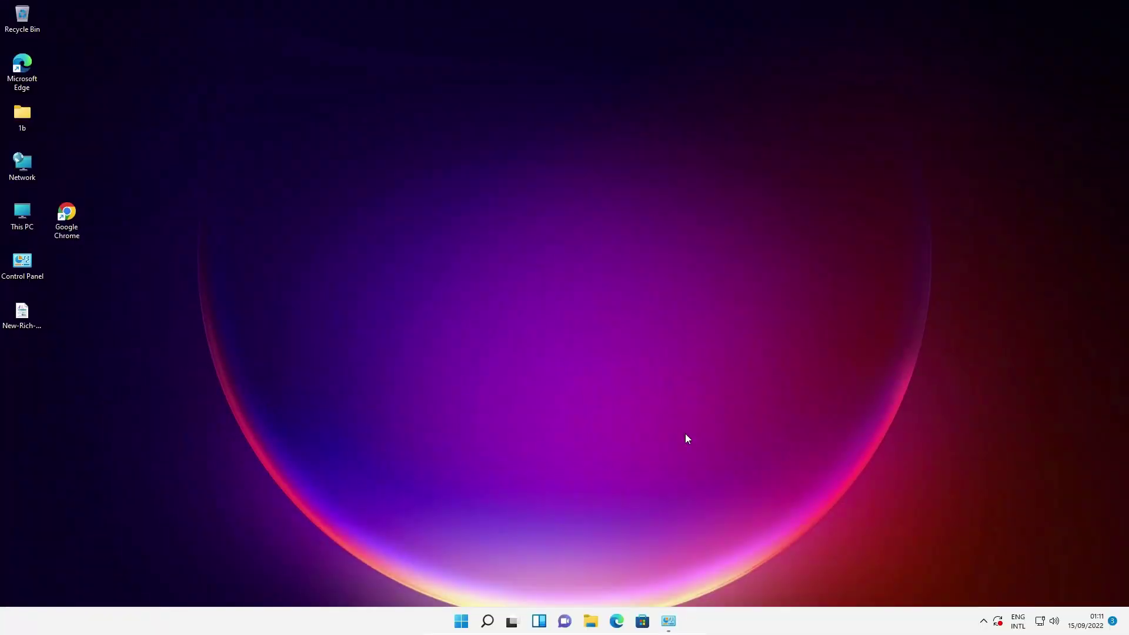
Restore the Devices and Printers window from the taskbar to see HP LaserJet 3055 PCL5 listed.
{"action": "left_click", "coordinate": [671, 623]}
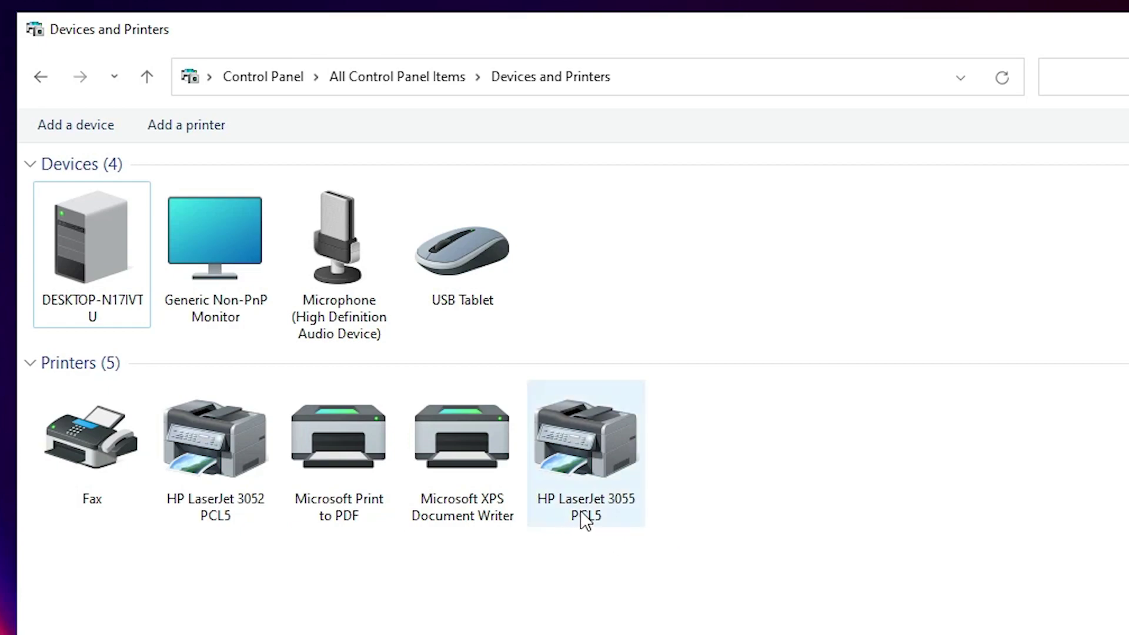